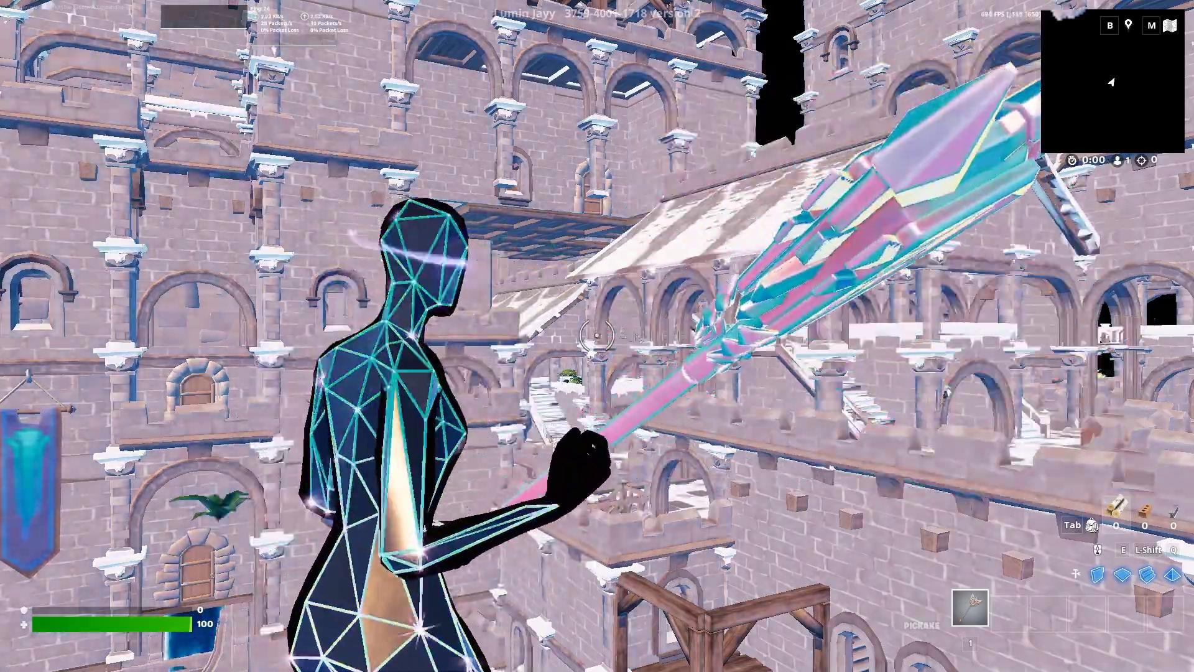
Open the Start menu and a background app's context menu, then dismiss both menus.
key("super")
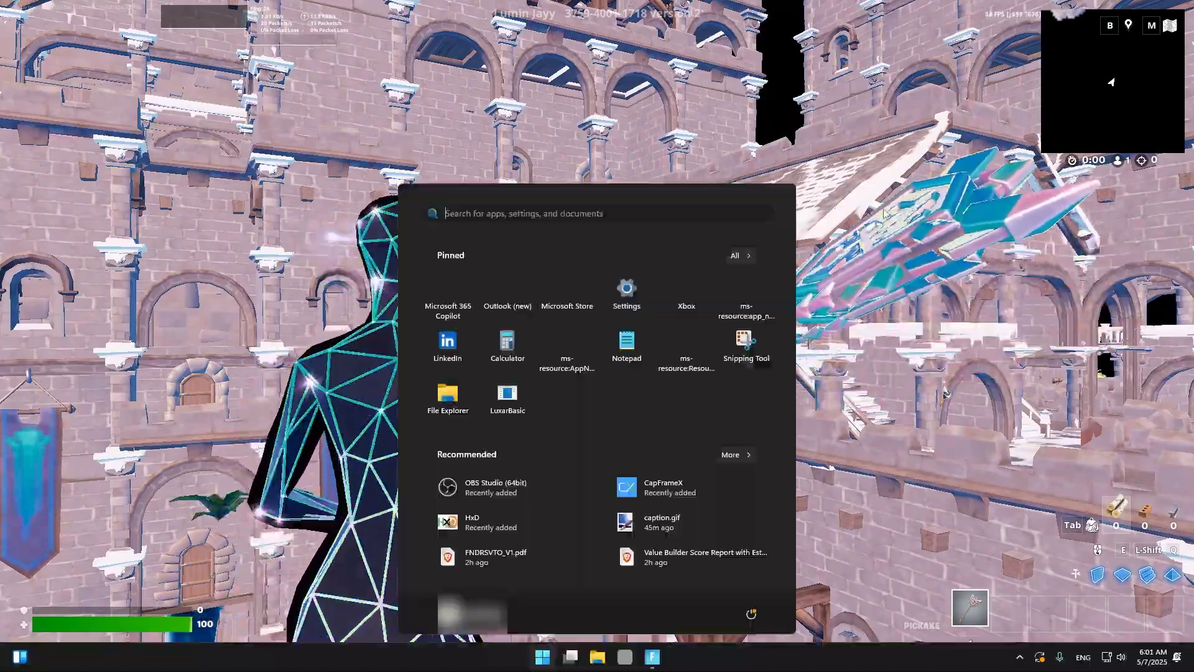
right_click(1027, 654)
key("Escape")
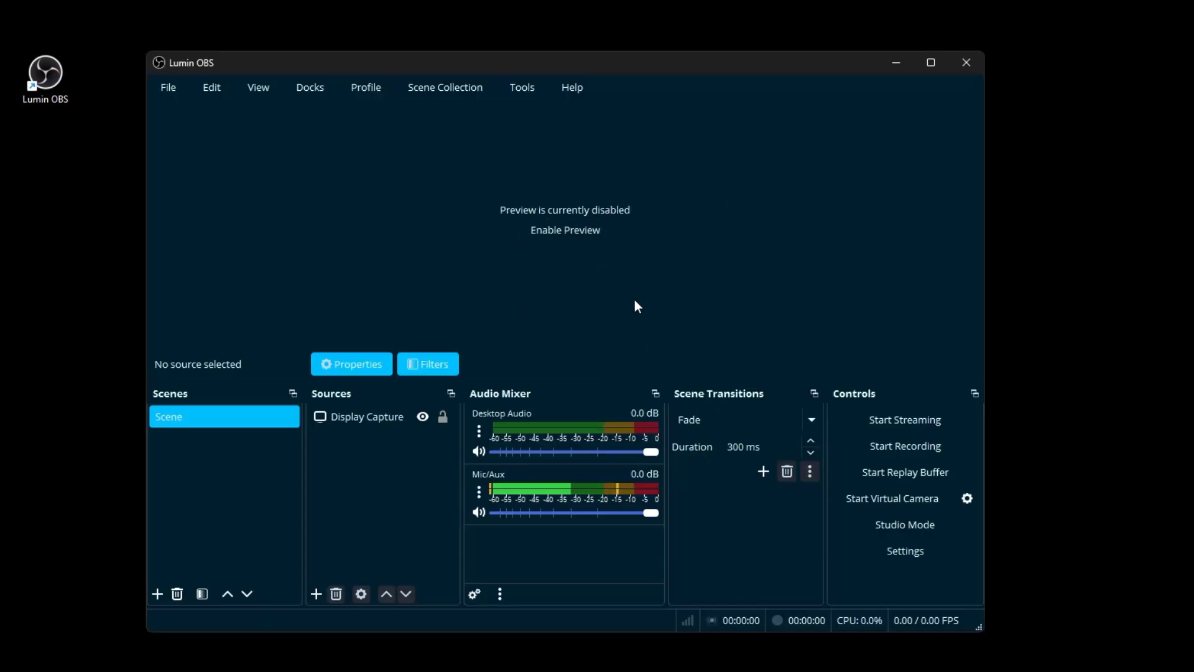
In Appearance settings, preview the Aurora, Blackout and Default interface styles.
left_click(906, 548)
left_click(252, 119)
left_click(503, 142)
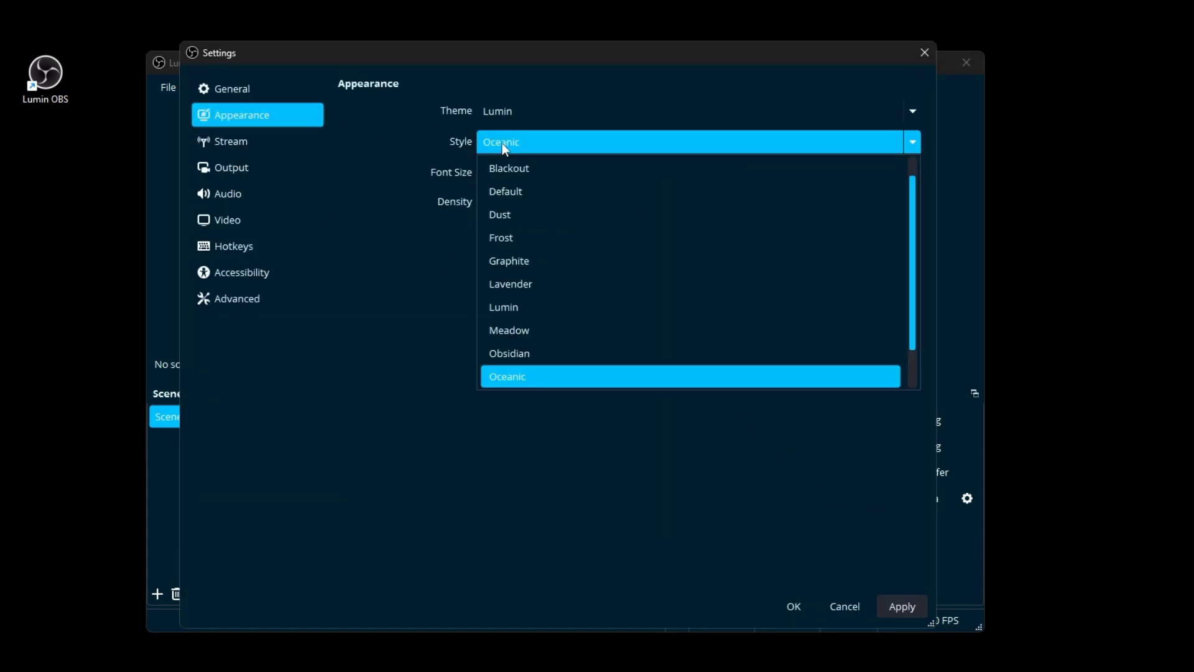
left_click(513, 168)
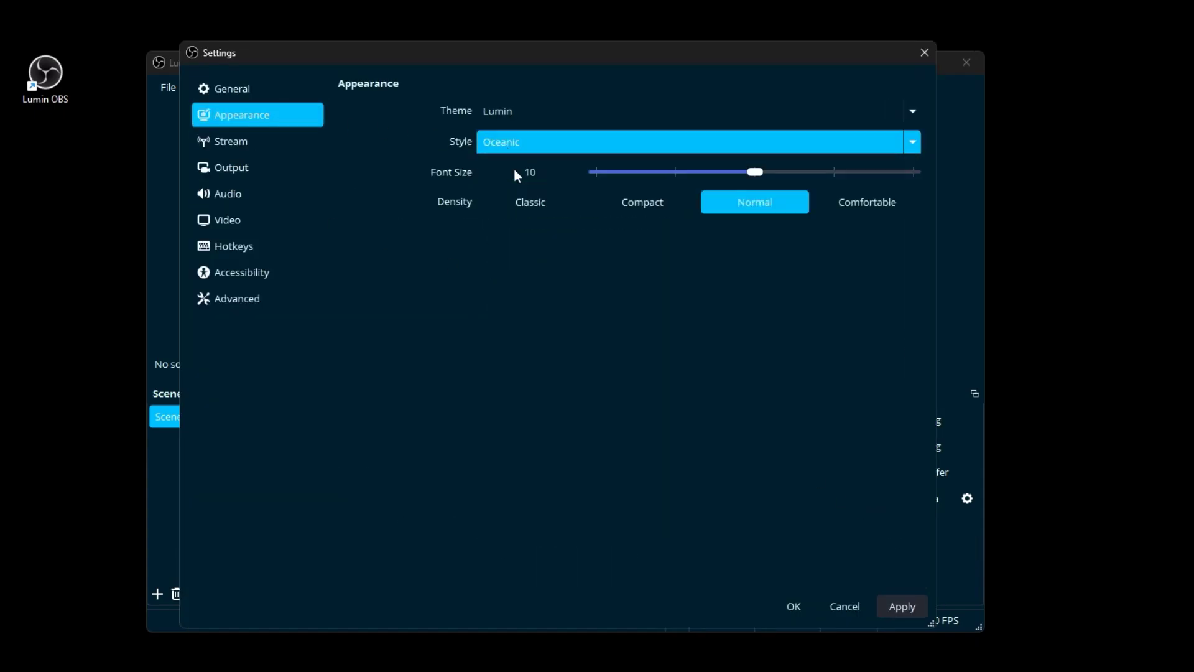
left_click(560, 139)
left_click(508, 194)
left_click(509, 147)
left_click(518, 215)
left_click(515, 147)
left_click(516, 219)
Preview the Frost, Graphite, Lavender, Lumin, Meadow and Obsidian styles.
left_click(514, 145)
left_click(517, 261)
left_click(516, 142)
left_click(524, 287)
left_click(521, 145)
left_click(525, 310)
left_click(520, 142)
left_click(507, 329)
left_click(497, 142)
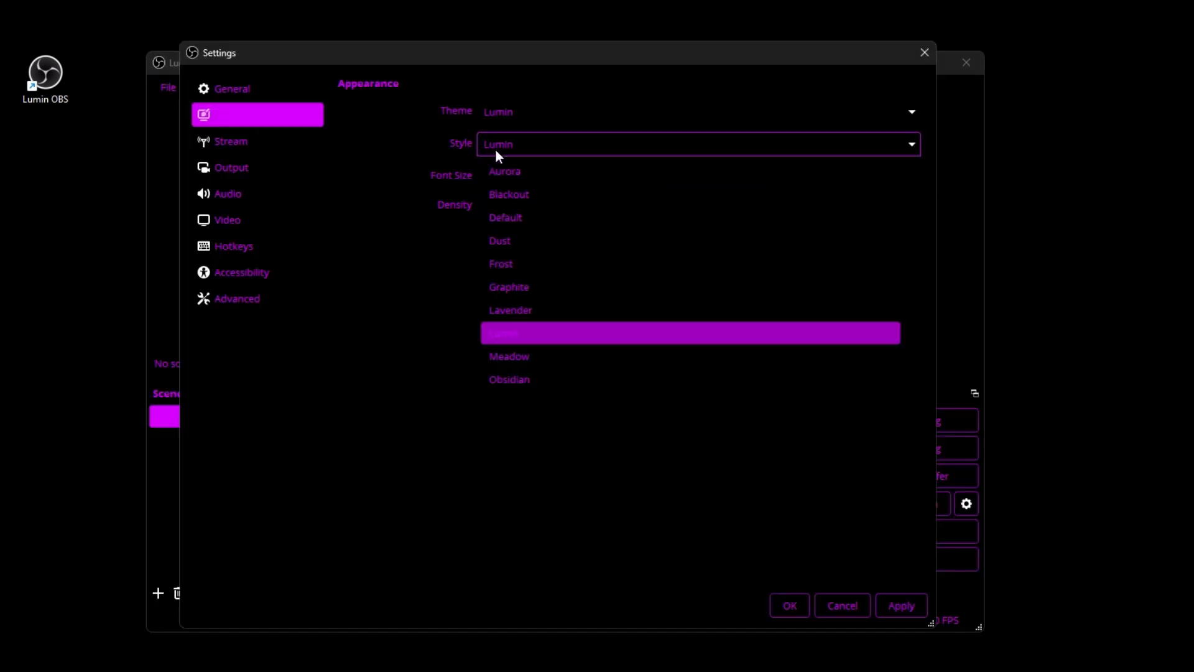
left_click(516, 354)
left_click(528, 144)
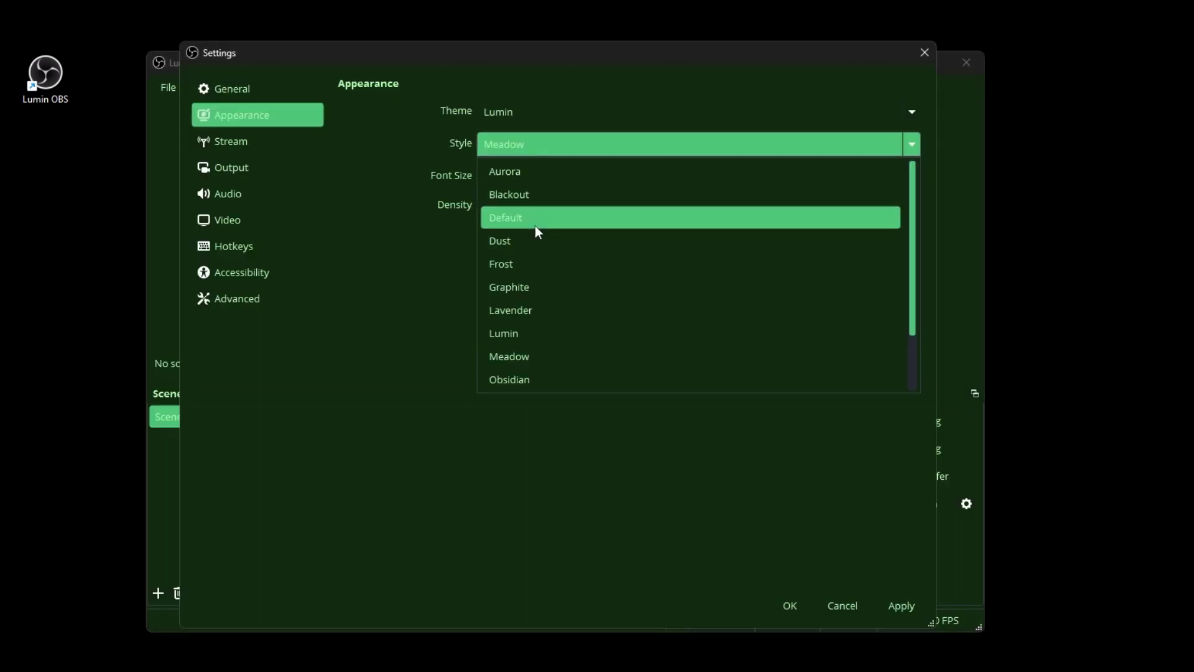
left_click(541, 380)
left_click(513, 144)
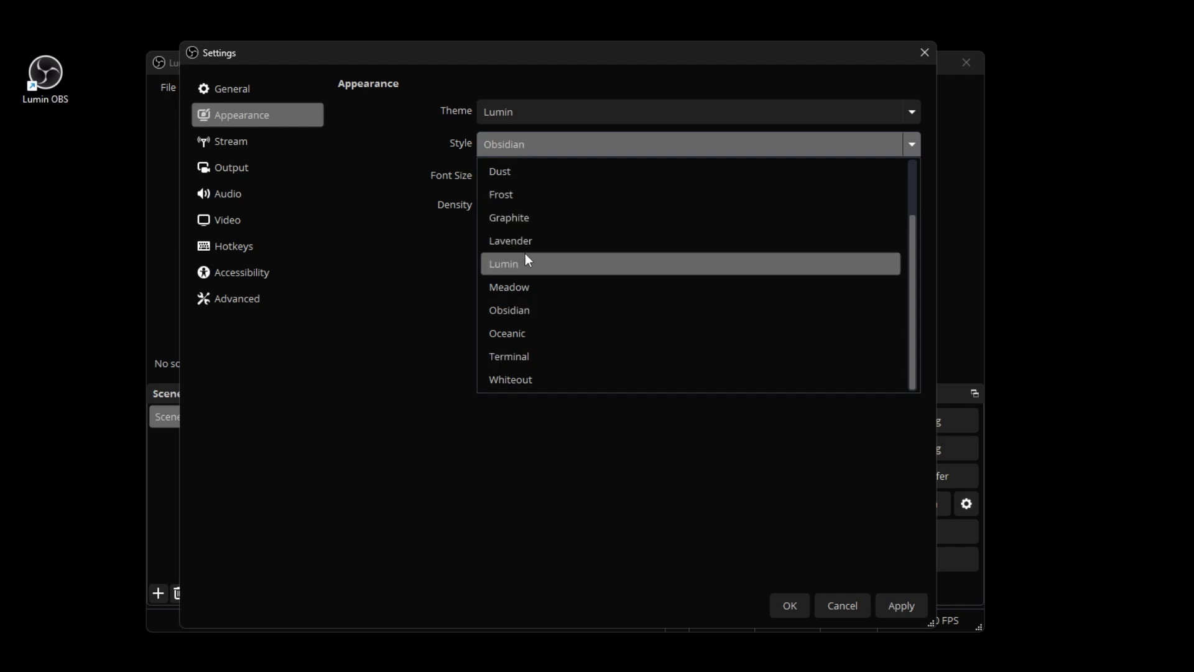
left_click(527, 159)
Preview Oceanic, Terminal, Whiteout and Blackout, then settle on and apply the Default style.
left_click(527, 150)
scroll(523, 348, "down", 1)
left_click(523, 355)
left_click(522, 142)
scroll(526, 357, "down", 1)
left_click(522, 377)
left_click(491, 142)
scroll(513, 186, "up", 1)
left_click(516, 194)
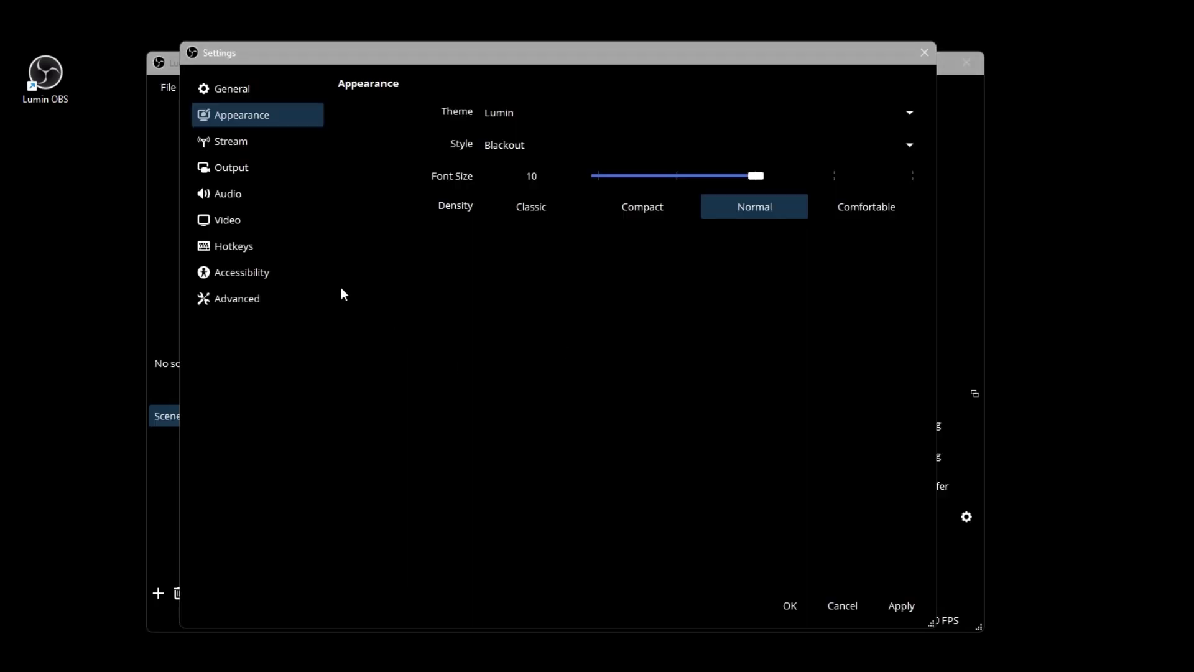
left_click(504, 149)
left_click(523, 219)
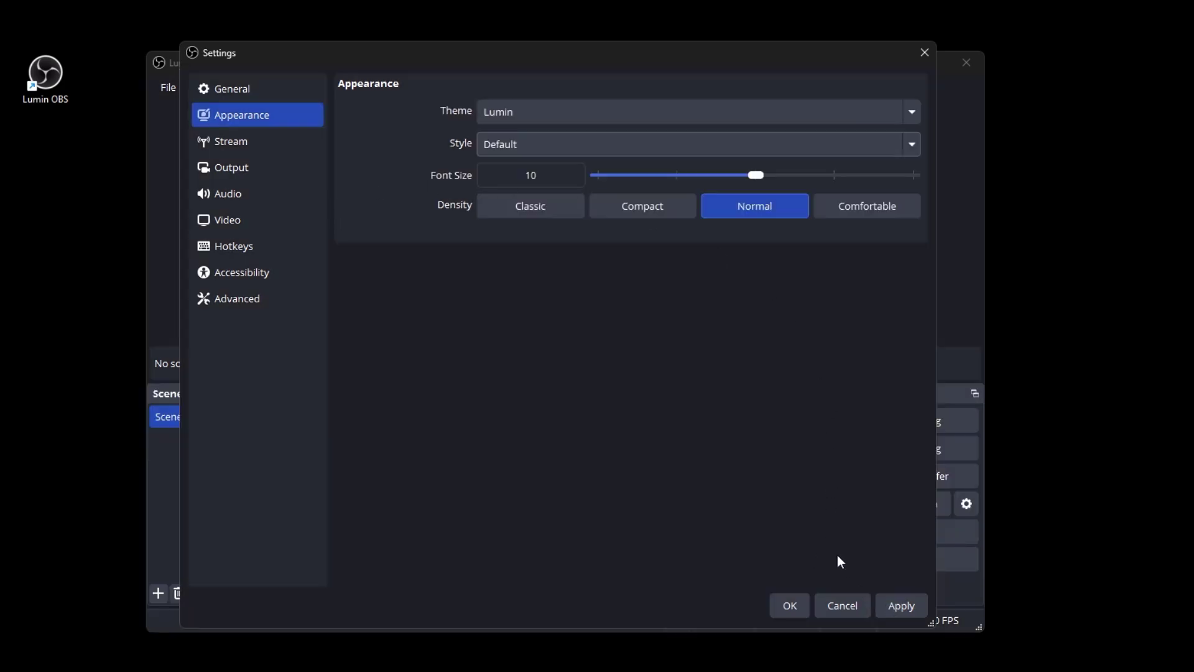
left_click(884, 607)
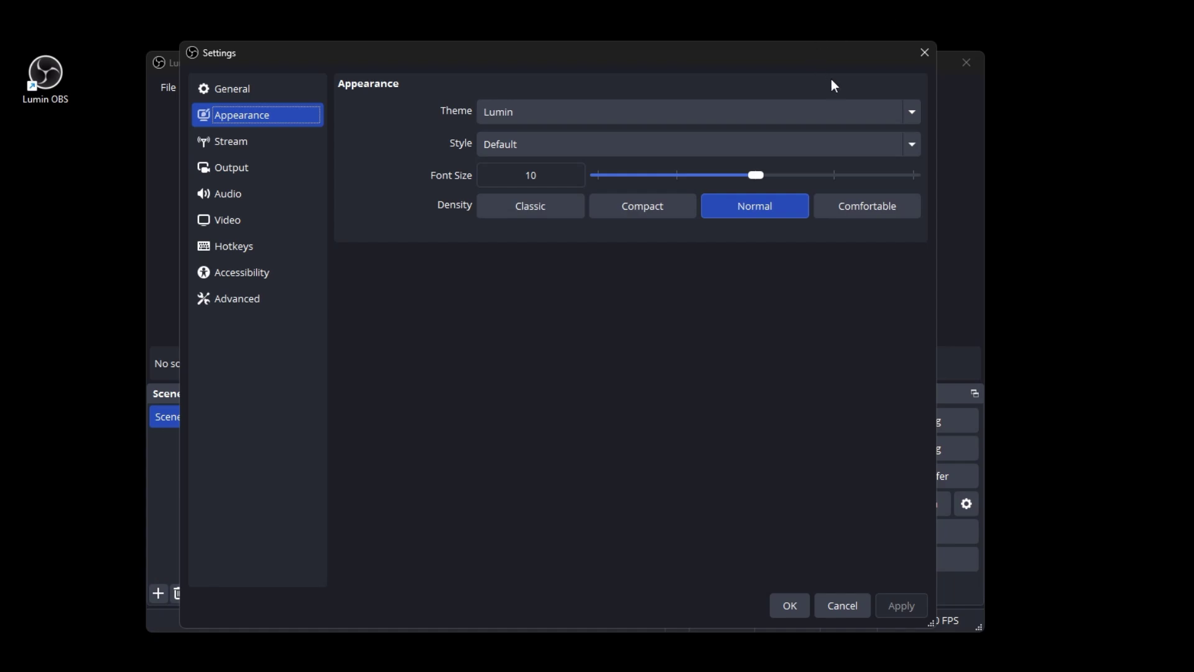
Keep NVIDIA NVENC H.264 as the streaming encoder and review its 10000 Kbps CBR encoder settings.
left_click(264, 167)
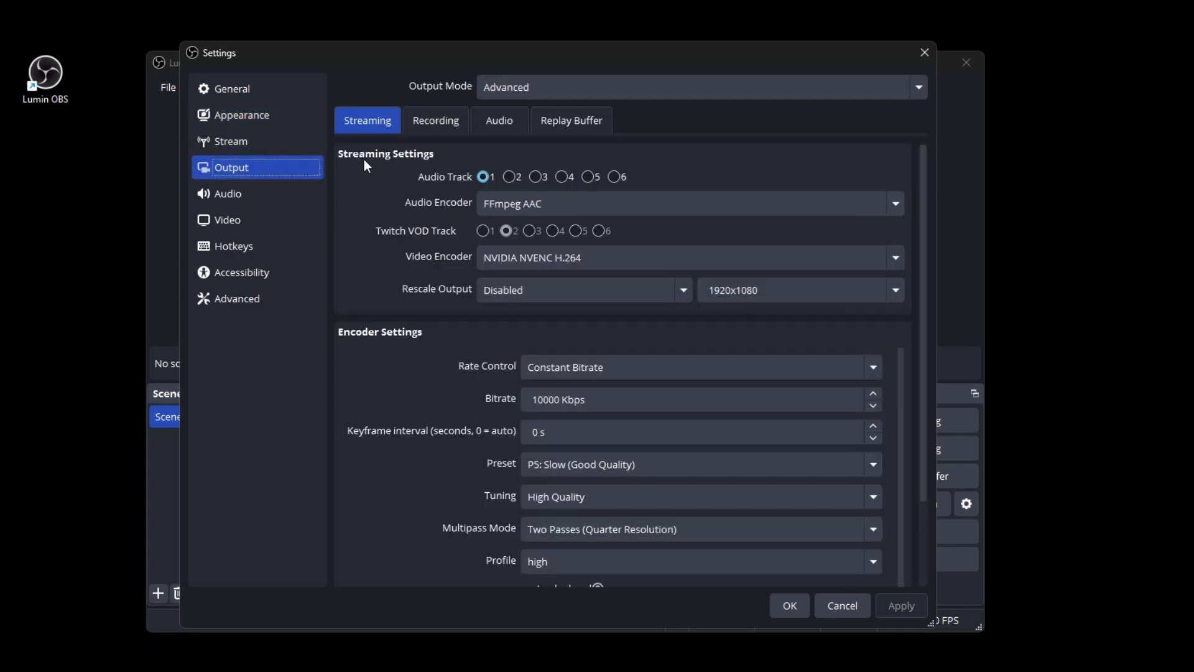
scroll(366, 163, "down", 1)
scroll(366, 163, "up", 1)
left_click(509, 263)
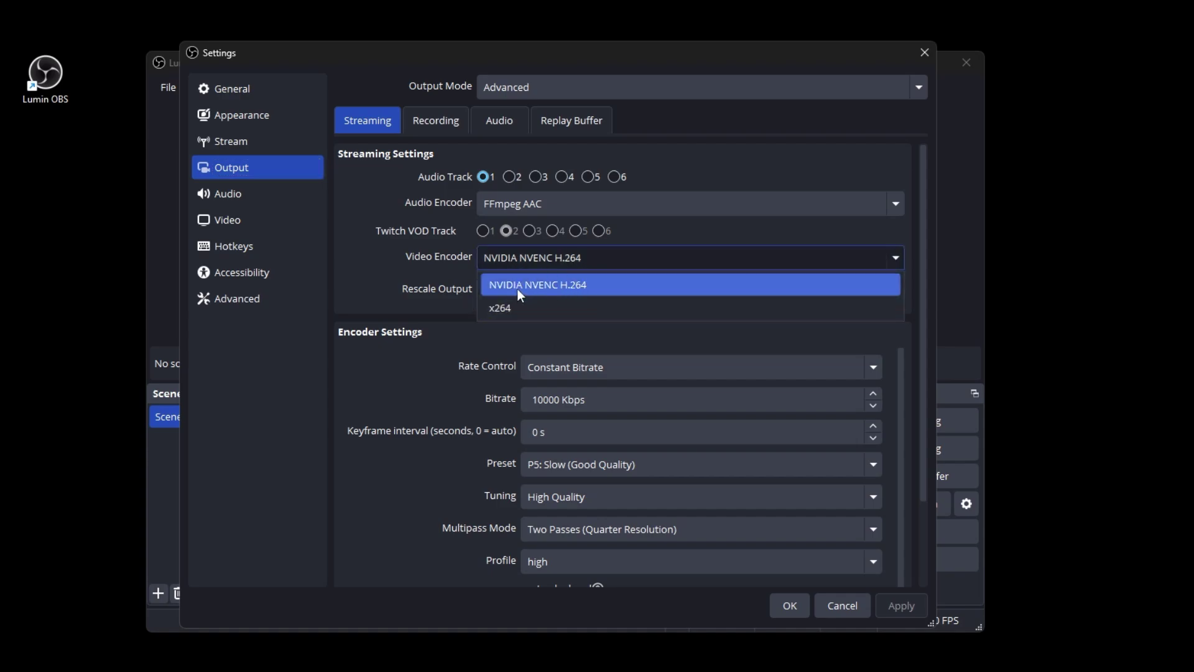
left_click(590, 284)
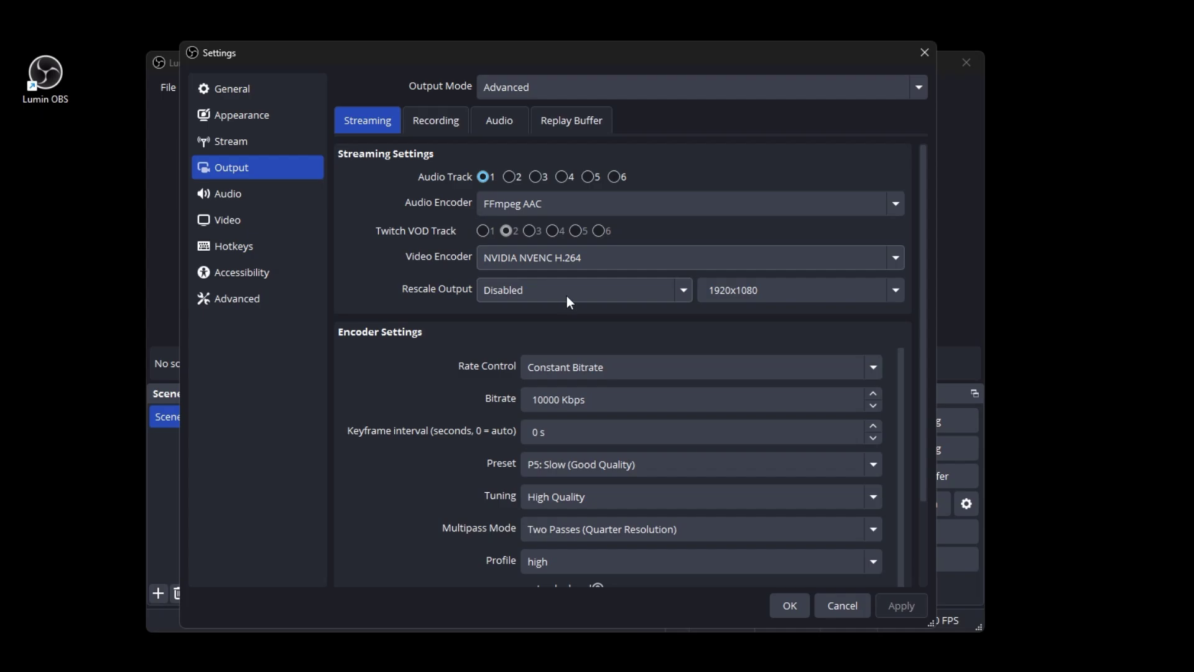
scroll(576, 292, "down", 1)
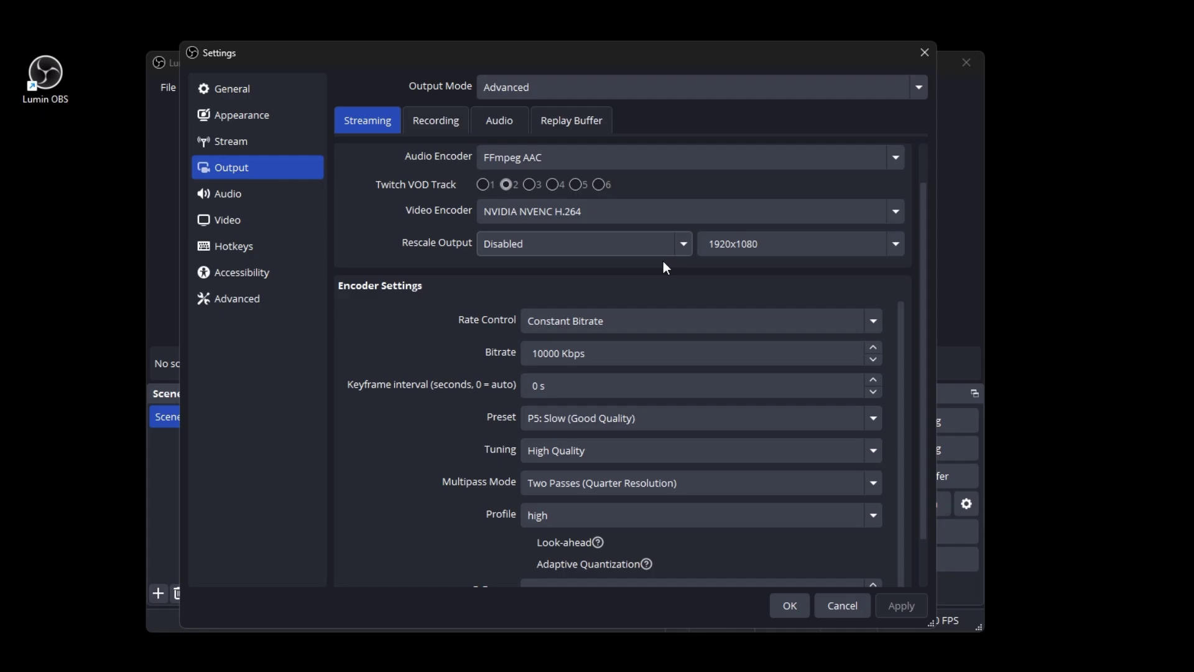
scroll(664, 268, "down", 1)
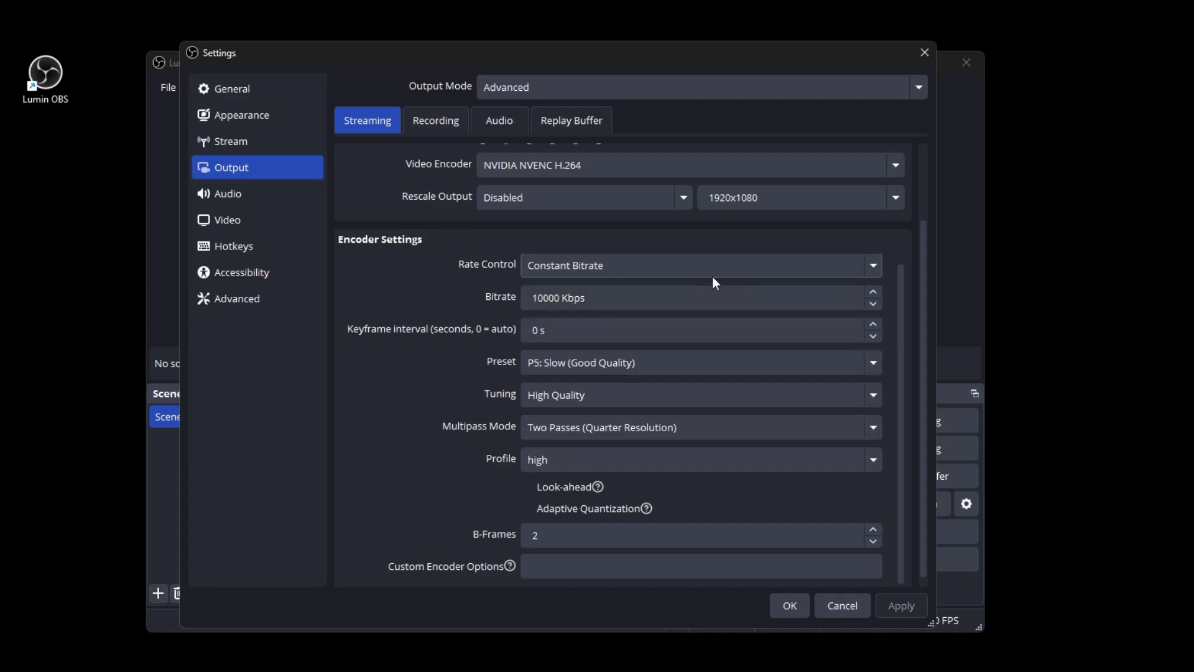
scroll(510, 367, "up", 3)
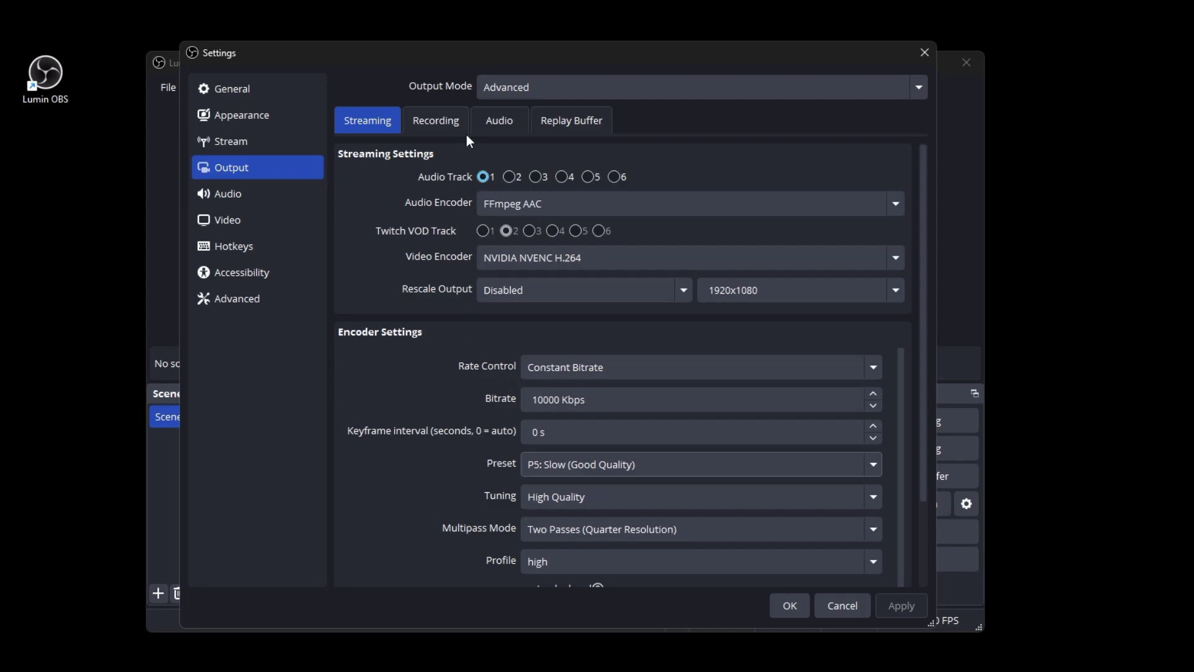
On the Recording output tab, keep MPEG-4 (.mp4) as the recording format.
left_click(429, 120)
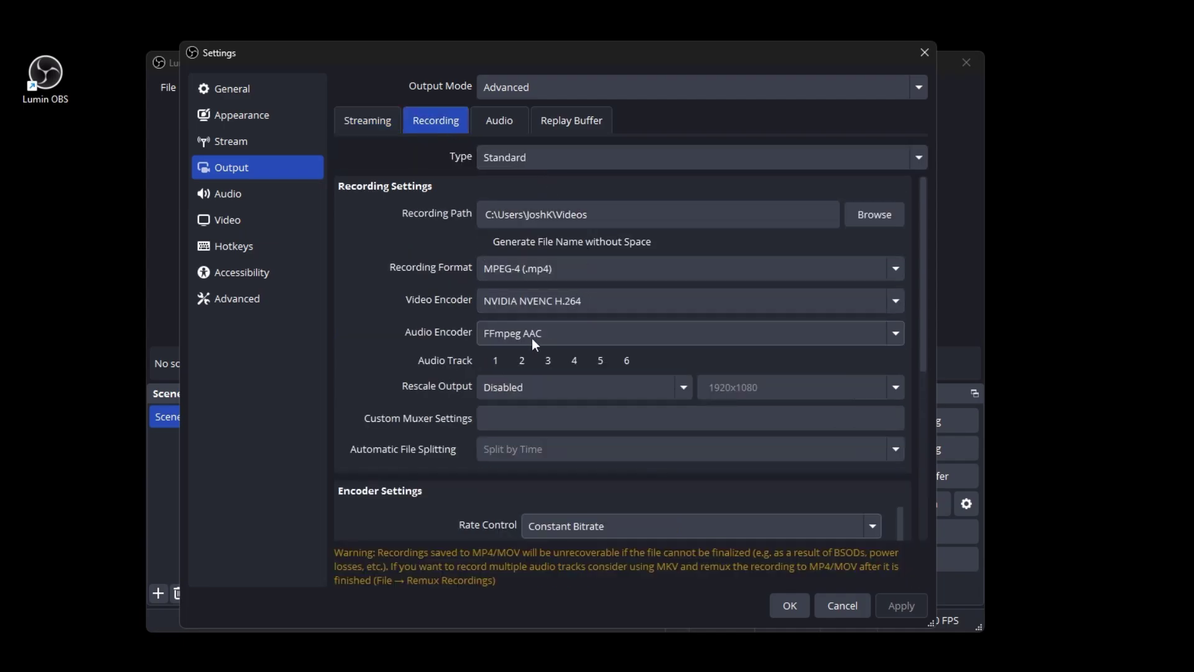
scroll(535, 341, "down", 1)
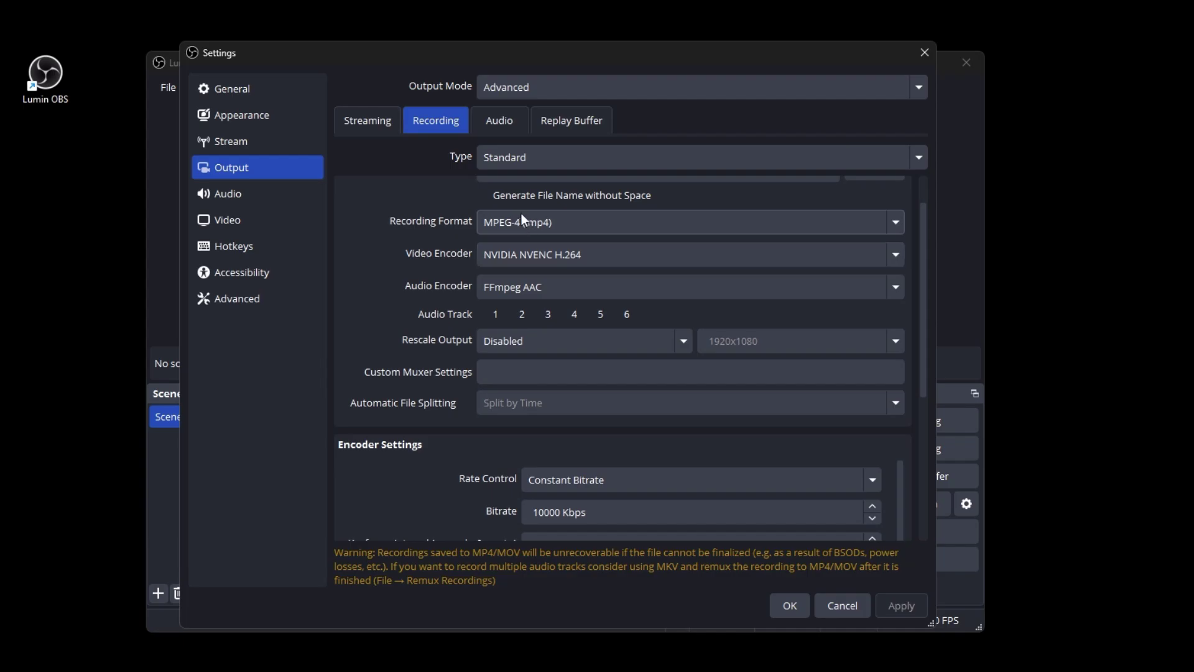
scroll(507, 217, "up", 1)
left_click(535, 269)
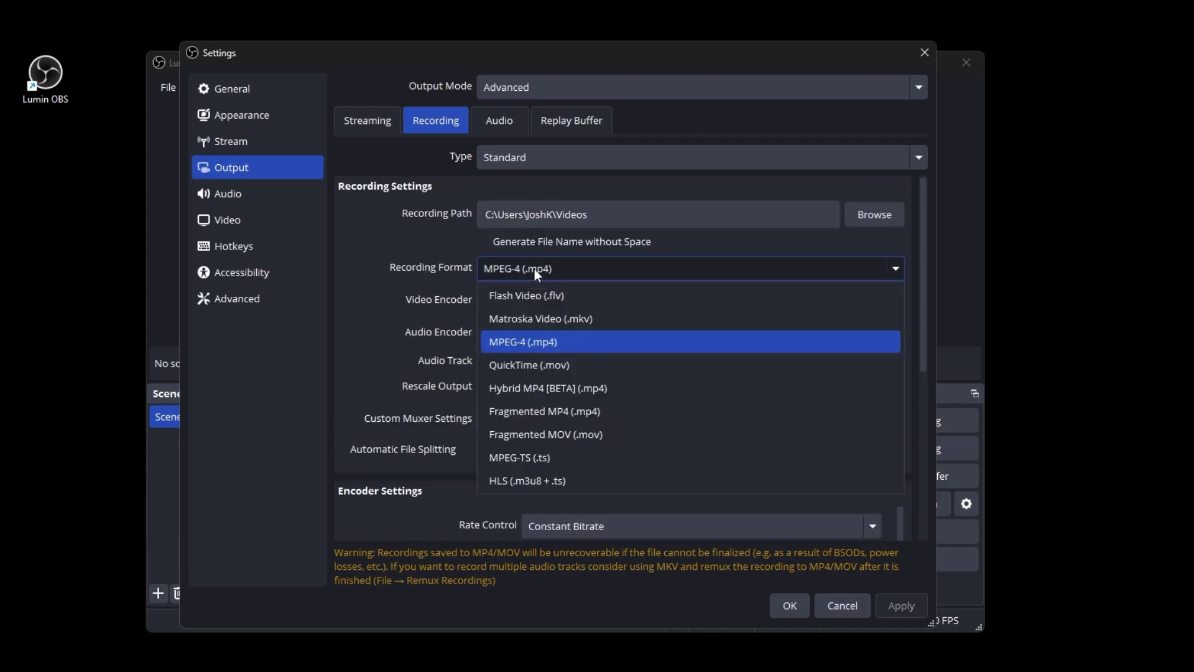
left_click(516, 336)
scroll(442, 301, "down", 1)
scroll(443, 299, "up", 1)
Keep NVIDIA NVENC H.264 as the recording encoder and review its 10000 Kbps, P5: Slow, High Quality settings.
scroll(537, 198, "down", 1)
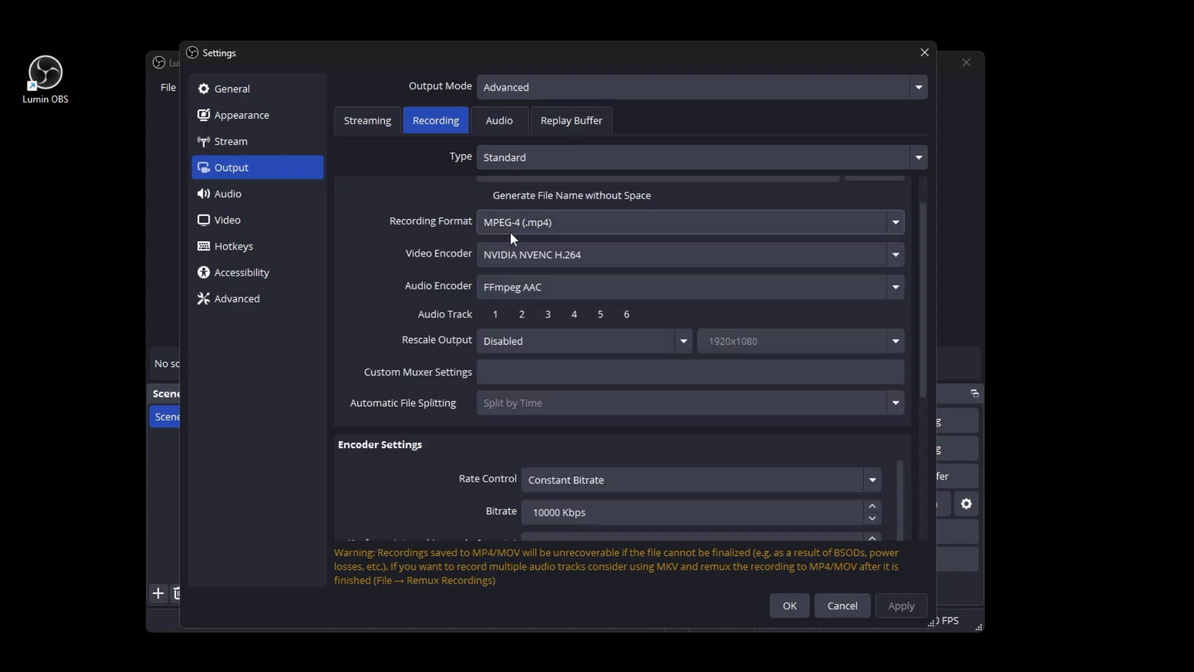
scroll(455, 292, "down", 3)
scroll(526, 344, "up", 4)
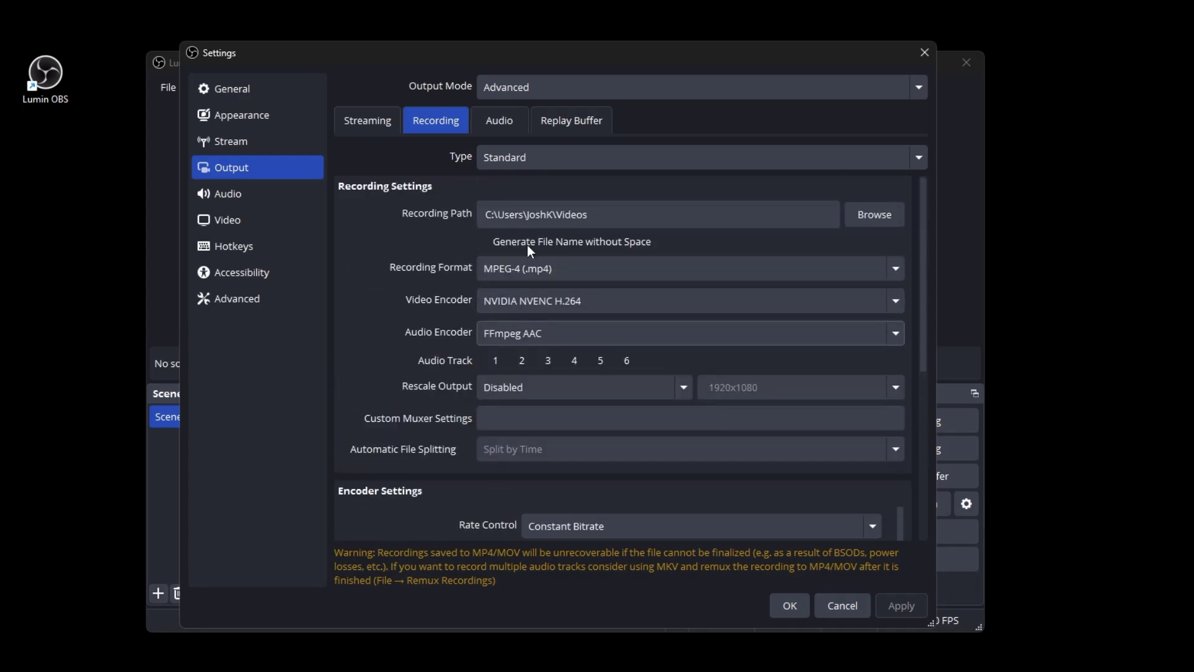
left_click(523, 300)
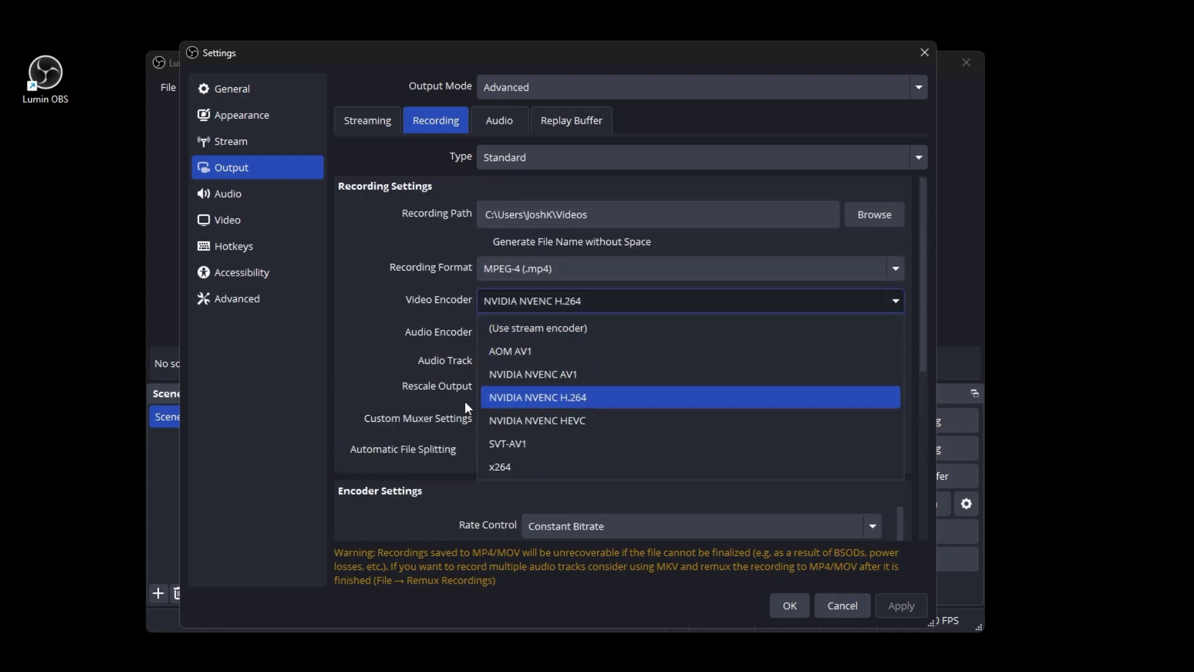
left_click(571, 403)
scroll(471, 407, "down", 3)
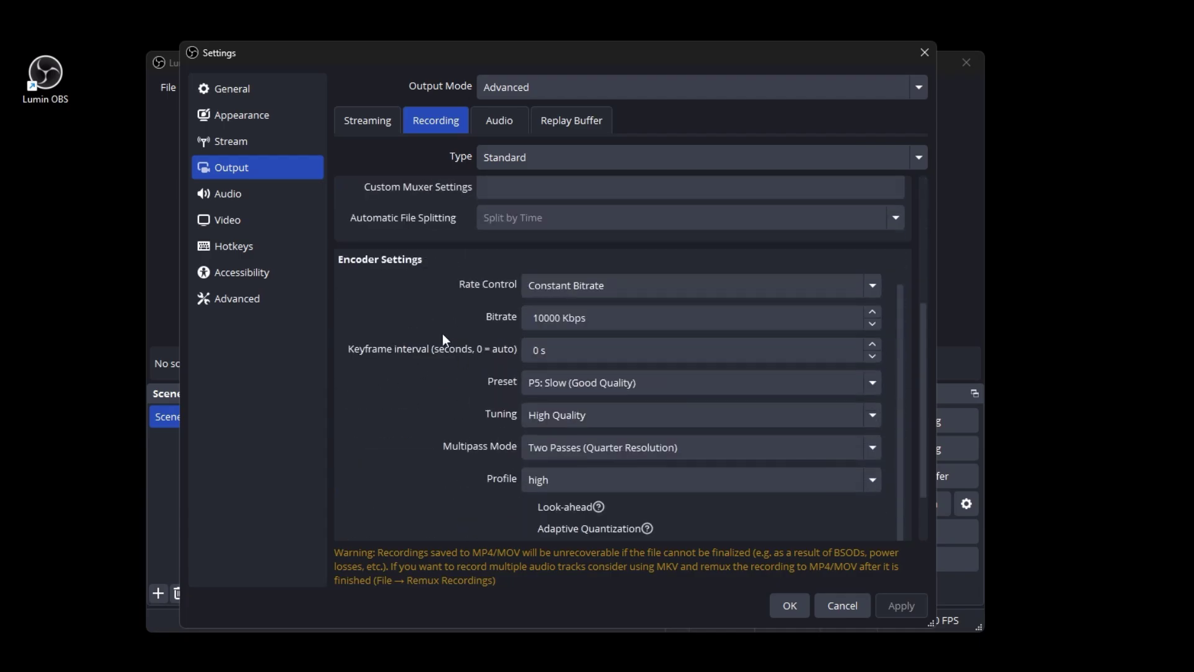
scroll(510, 341, "down", 2)
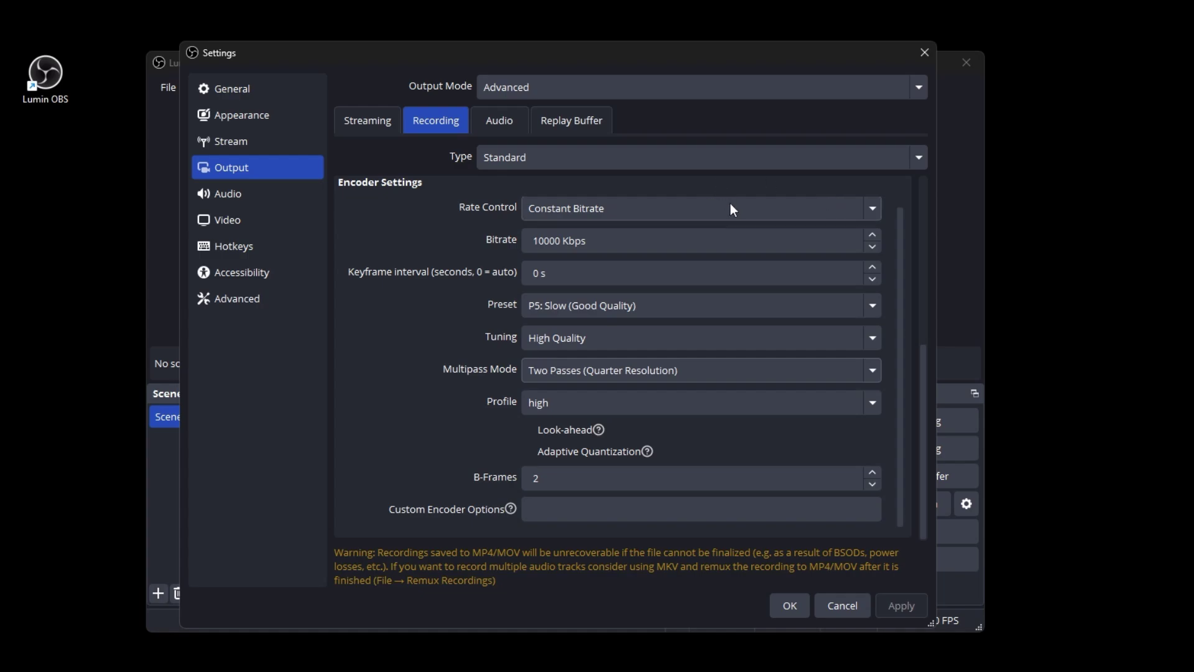
scroll(629, 449, "up", 5)
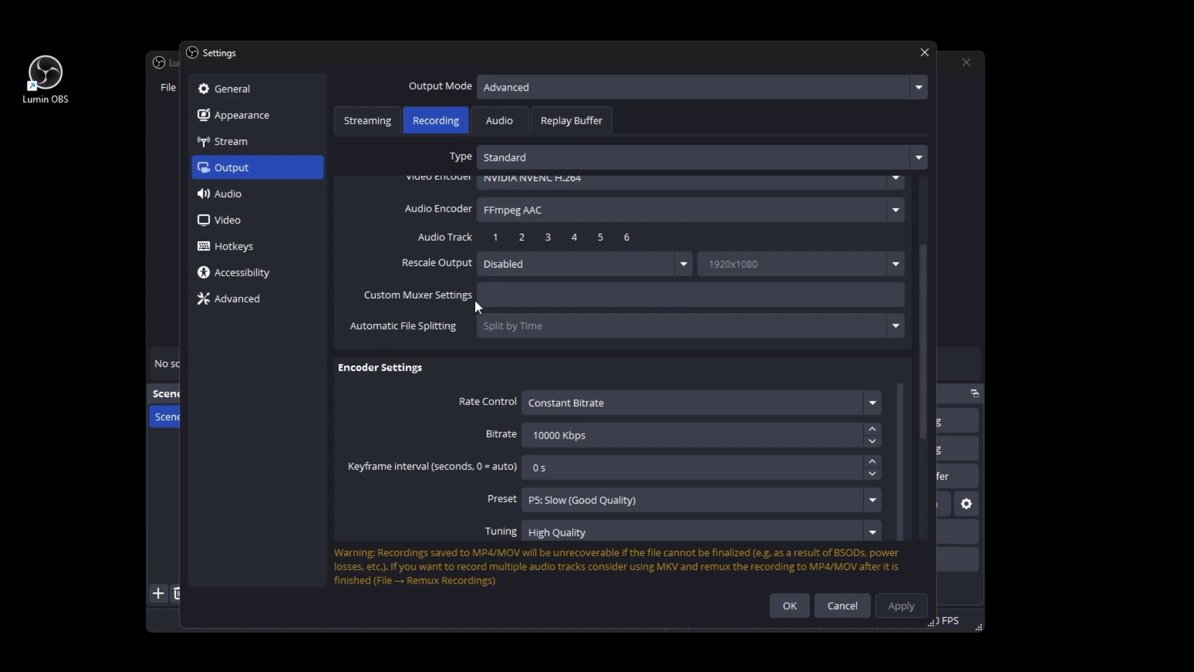
Verify Video is 1920x1080 at 60 FPS, then show the Replay Buffer output settings.
left_click(275, 225)
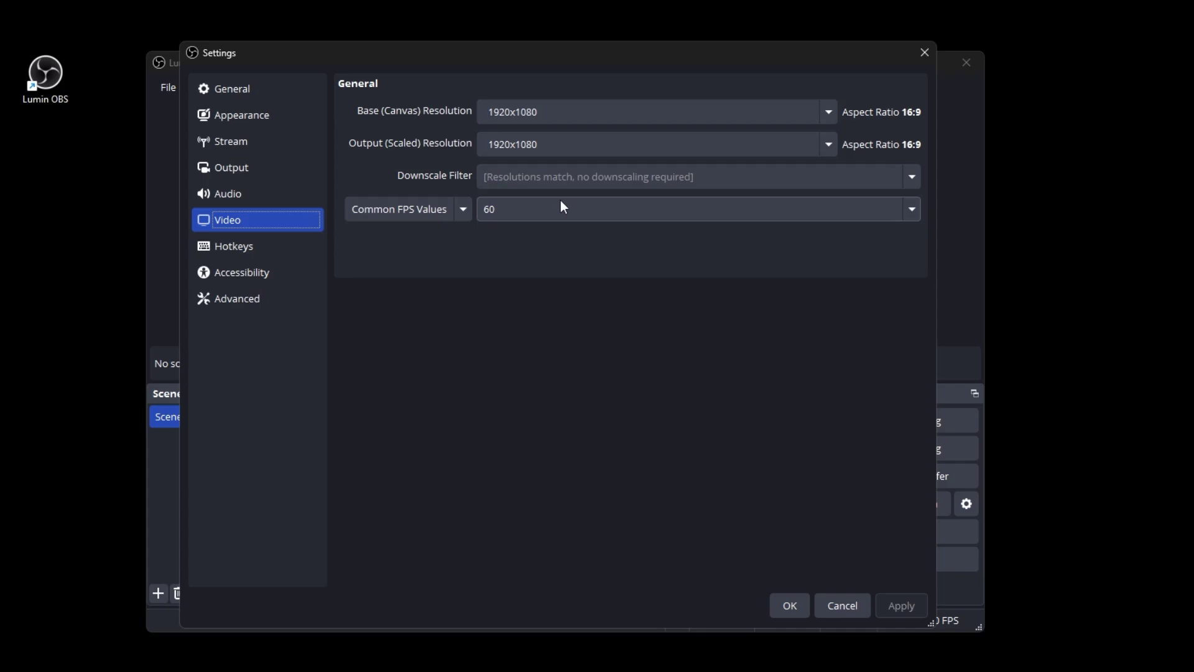
left_click(293, 168)
left_click(576, 128)
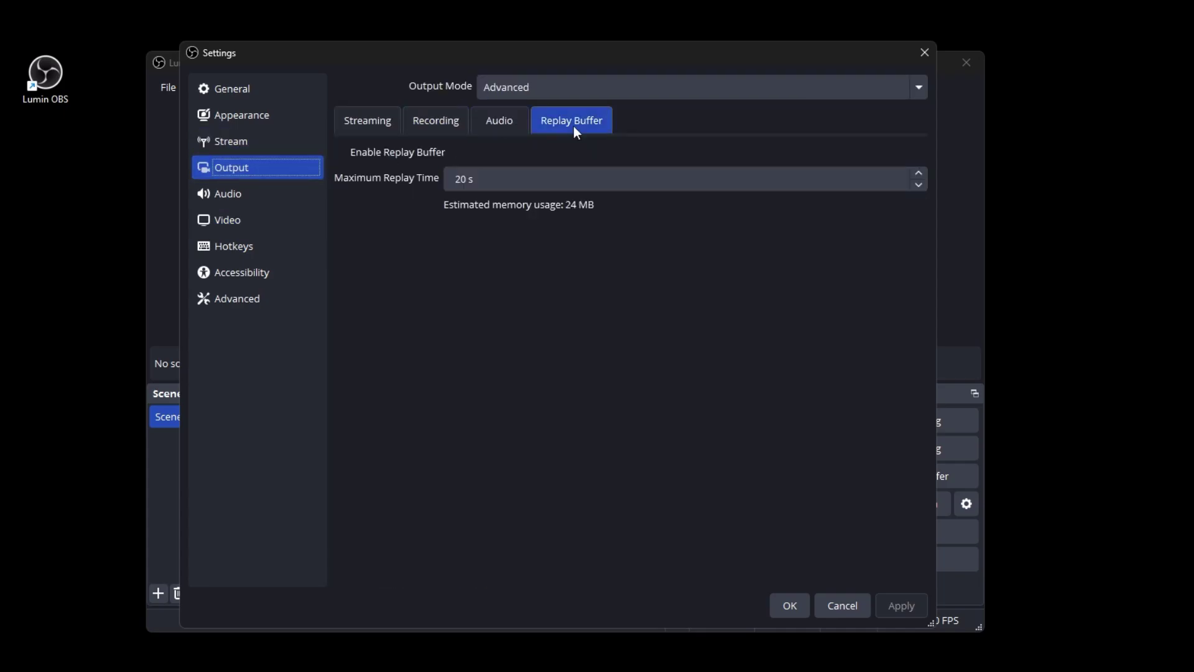
Keep the replay buffer enabled, change Maximum Replay Time from 20 to 60 s, and apply.
left_click(340, 150)
left_click(376, 154)
left_click(529, 177)
key("ctrl+a")
type("60")
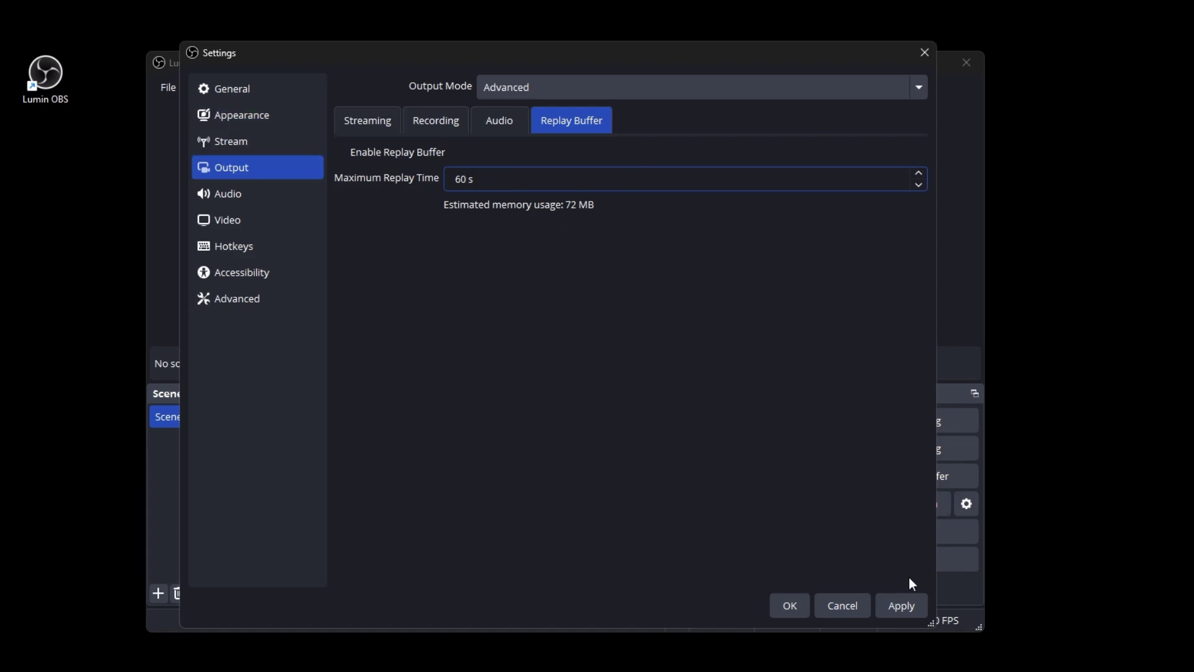
left_click(909, 597)
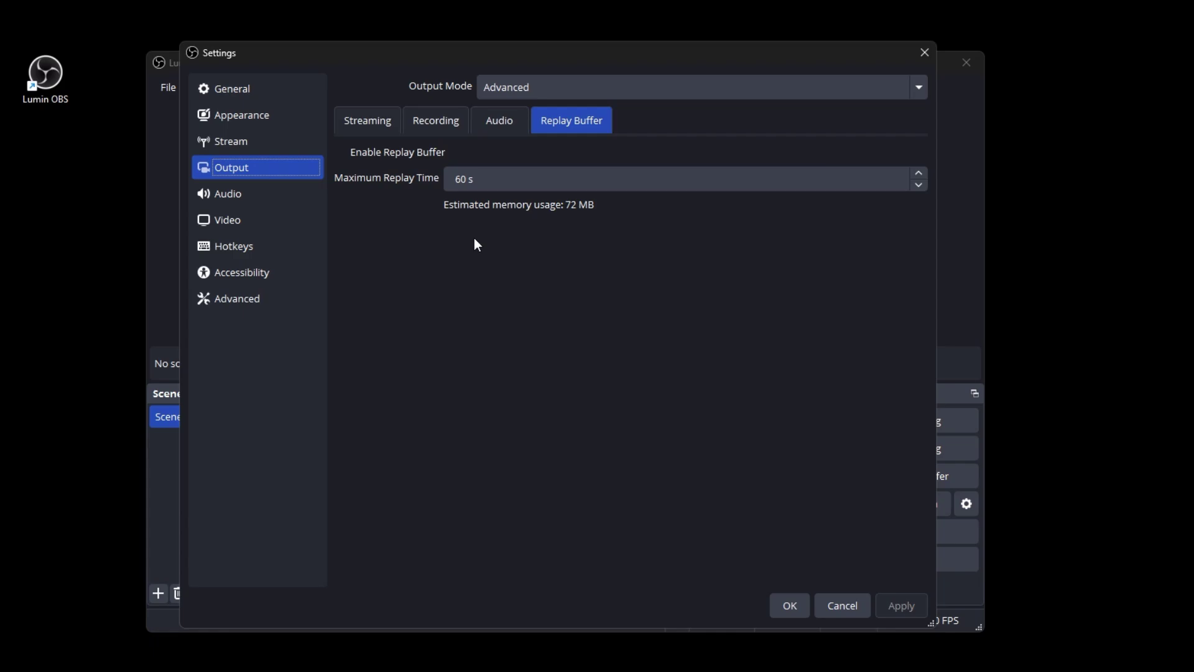
Bind Enter as the Replay Buffer Save Replay hotkey and close Settings.
left_click(246, 244)
scroll(436, 387, "down", 5)
scroll(440, 398, "down", 4)
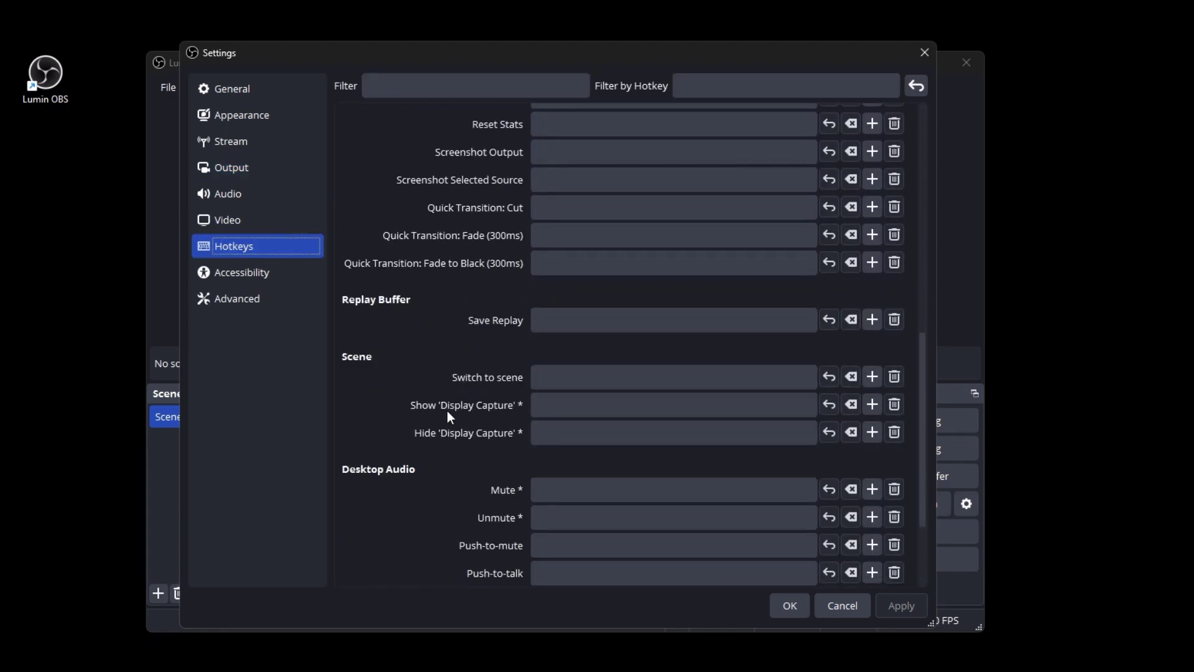
left_click(563, 326)
key("Return")
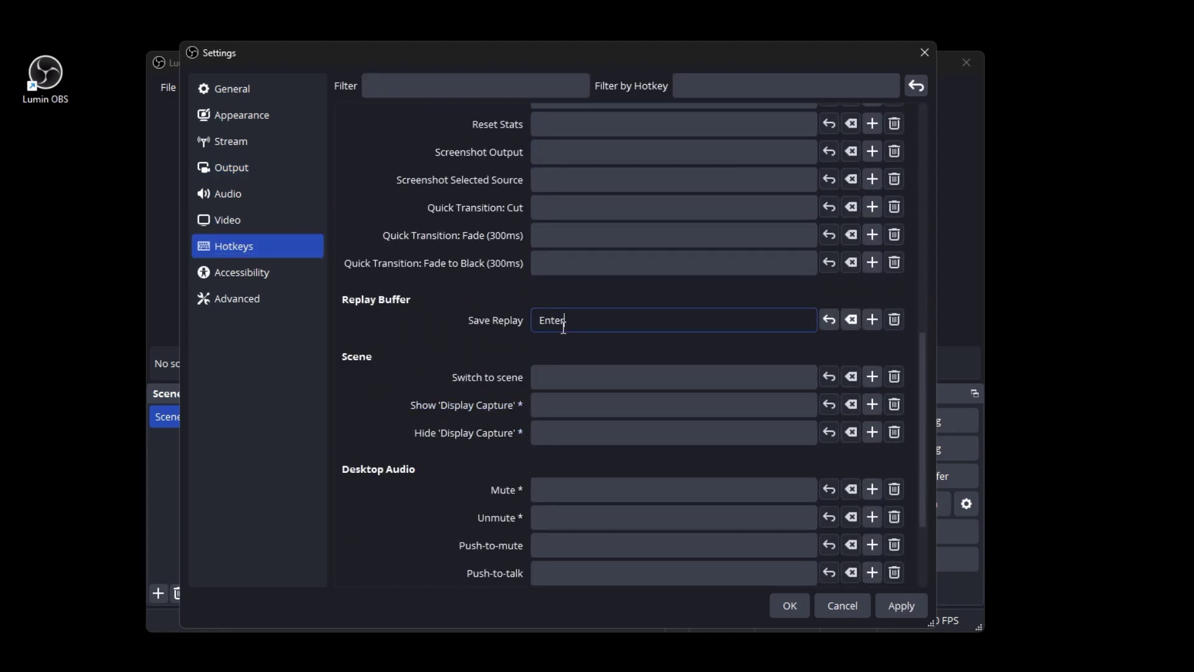
left_click(853, 319)
key("Return")
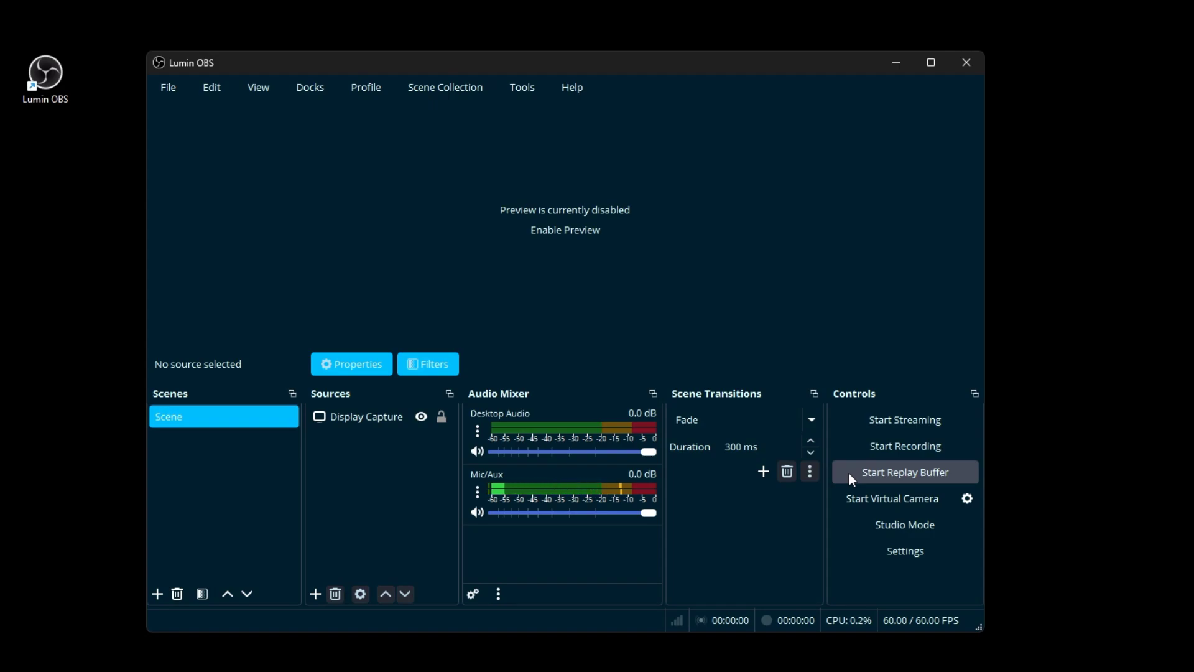
Start the replay buffer from the Controls dock.
left_click(927, 466)
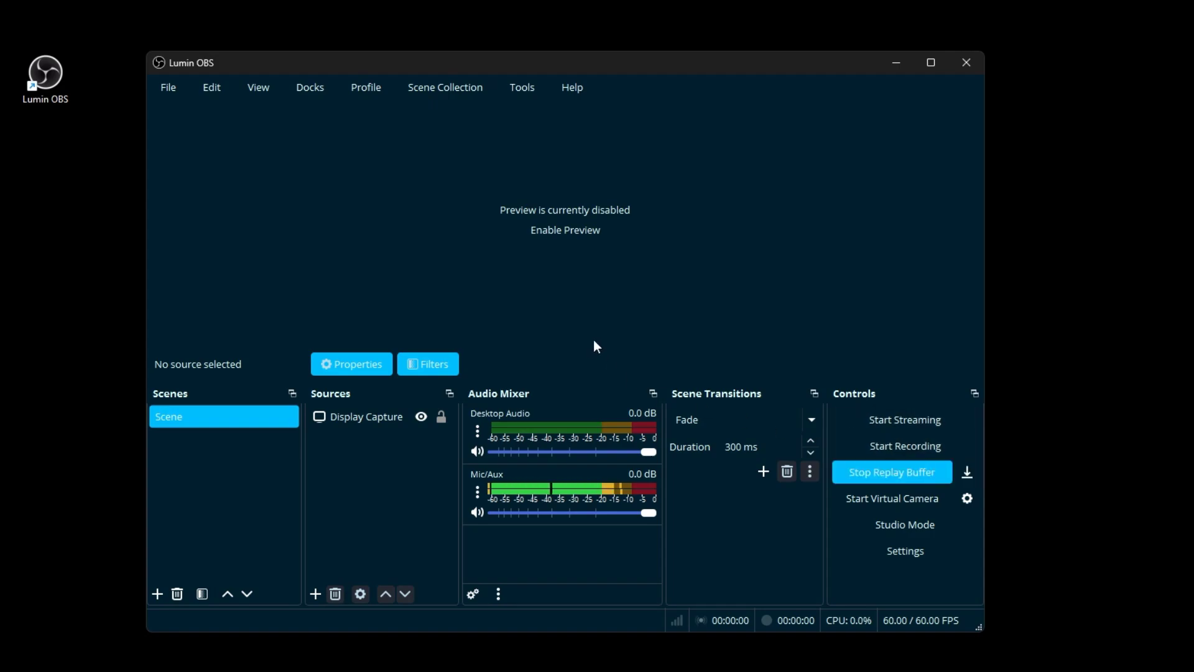